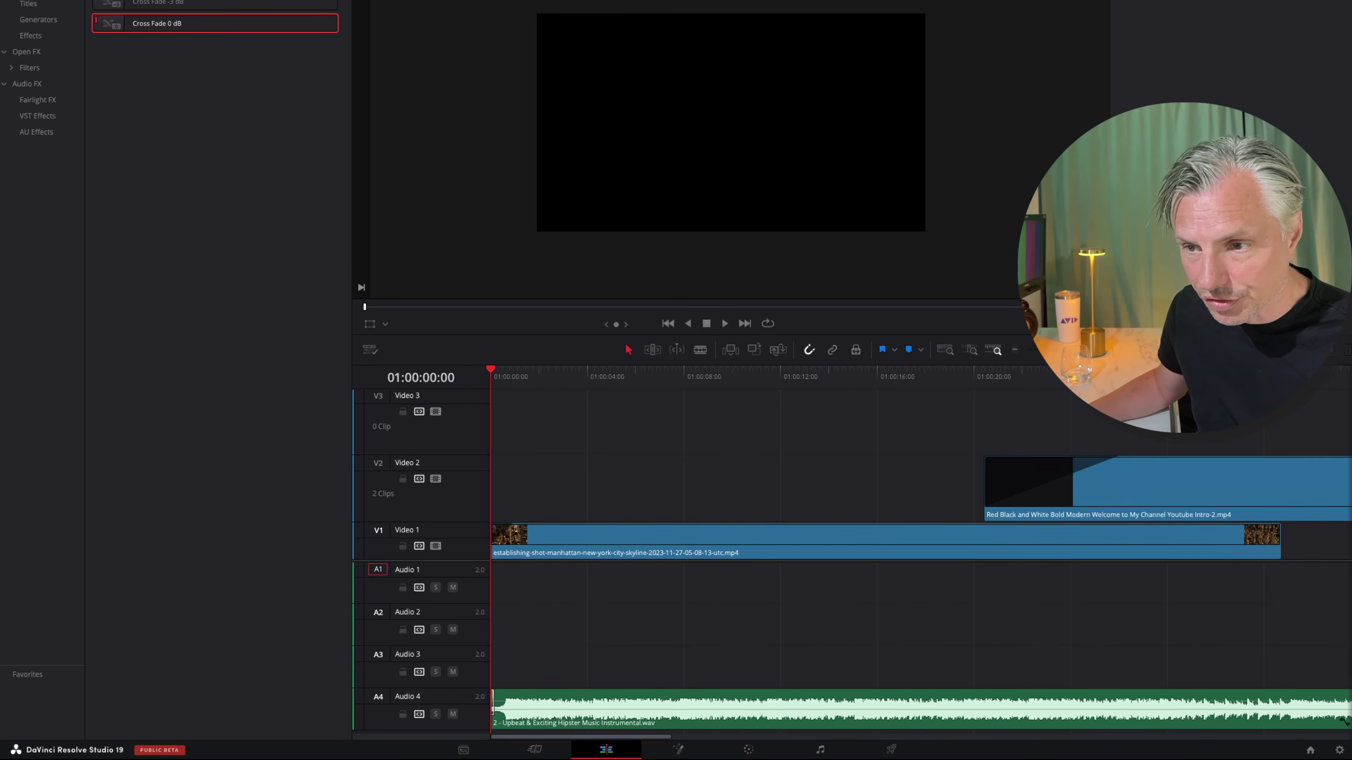
Lengthen the cross fade at the start of the music clip on Audio 4 to 29 frames and play it back.
{"action": "key", "text": "super+equal"}
{"action": "key", "text": "super+equal"}
{"action": "key", "text": "super+equal"}
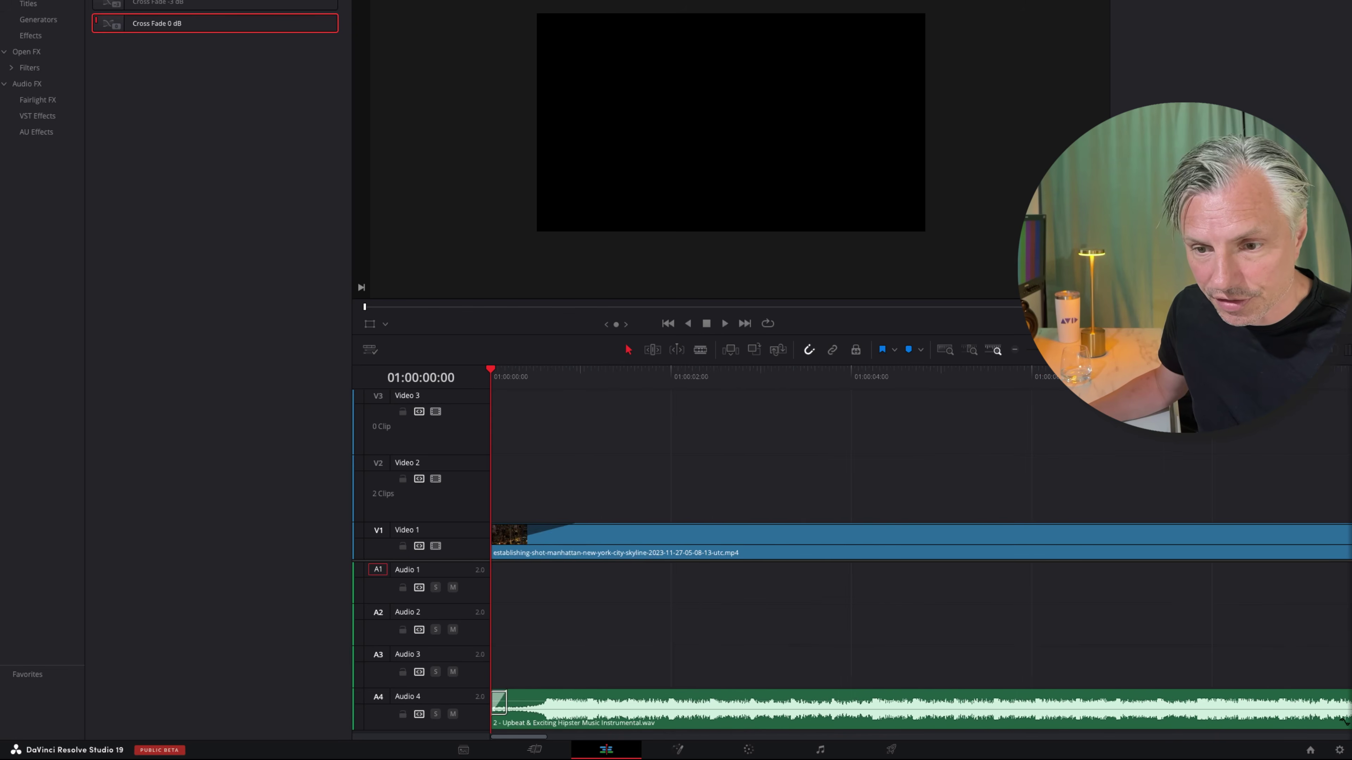
{"action": "key", "text": "super+minus"}
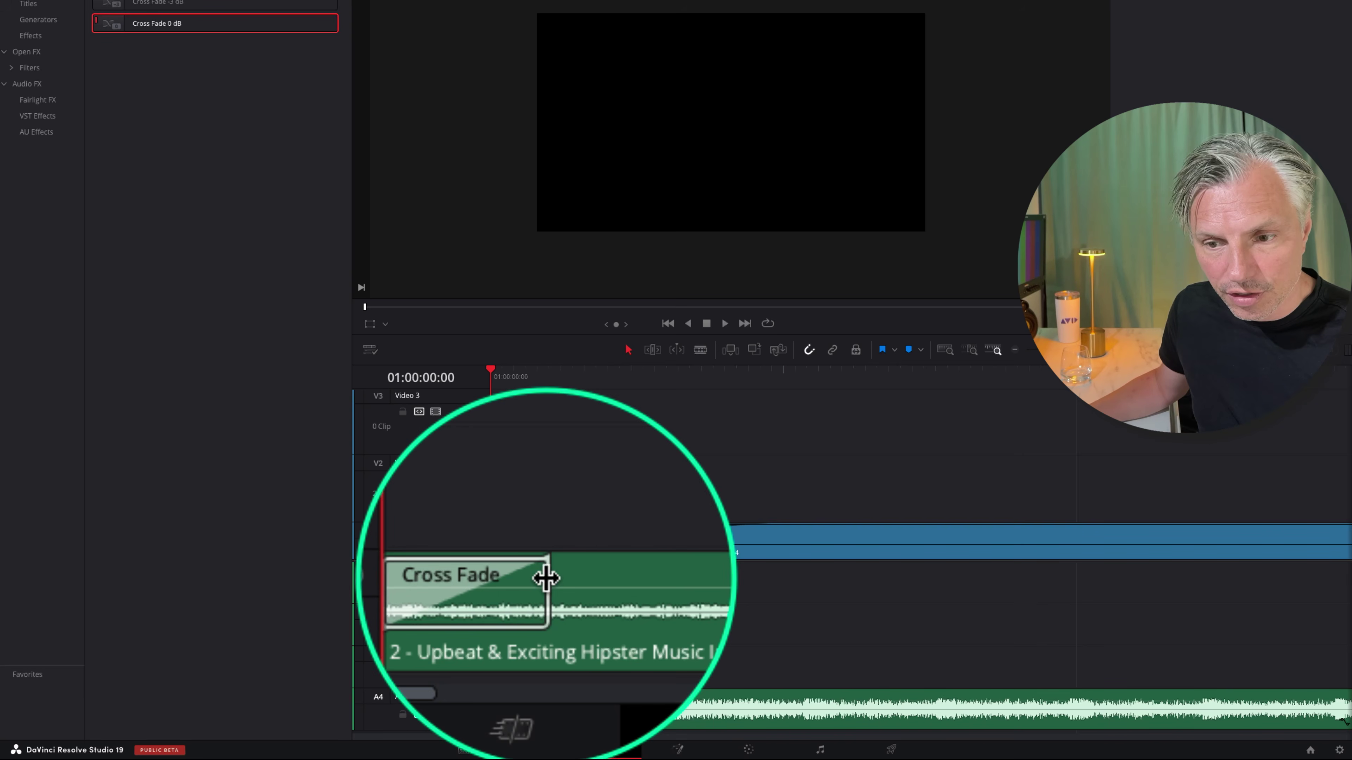
{"action": "left_click", "coordinate": [546, 578]}
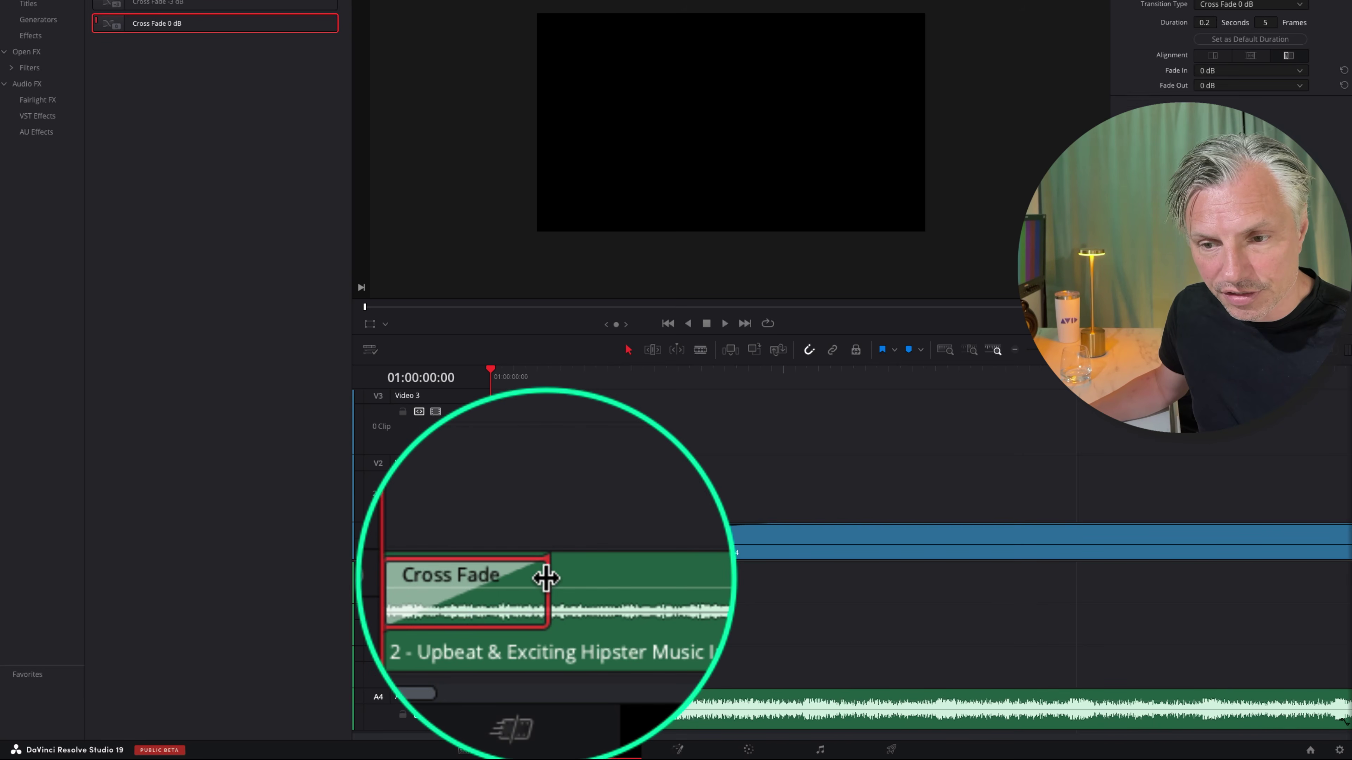
{"action": "left_click_drag", "start_coordinate": [550, 695], "coordinate": [828, 695]}
{"action": "key", "text": "space"}
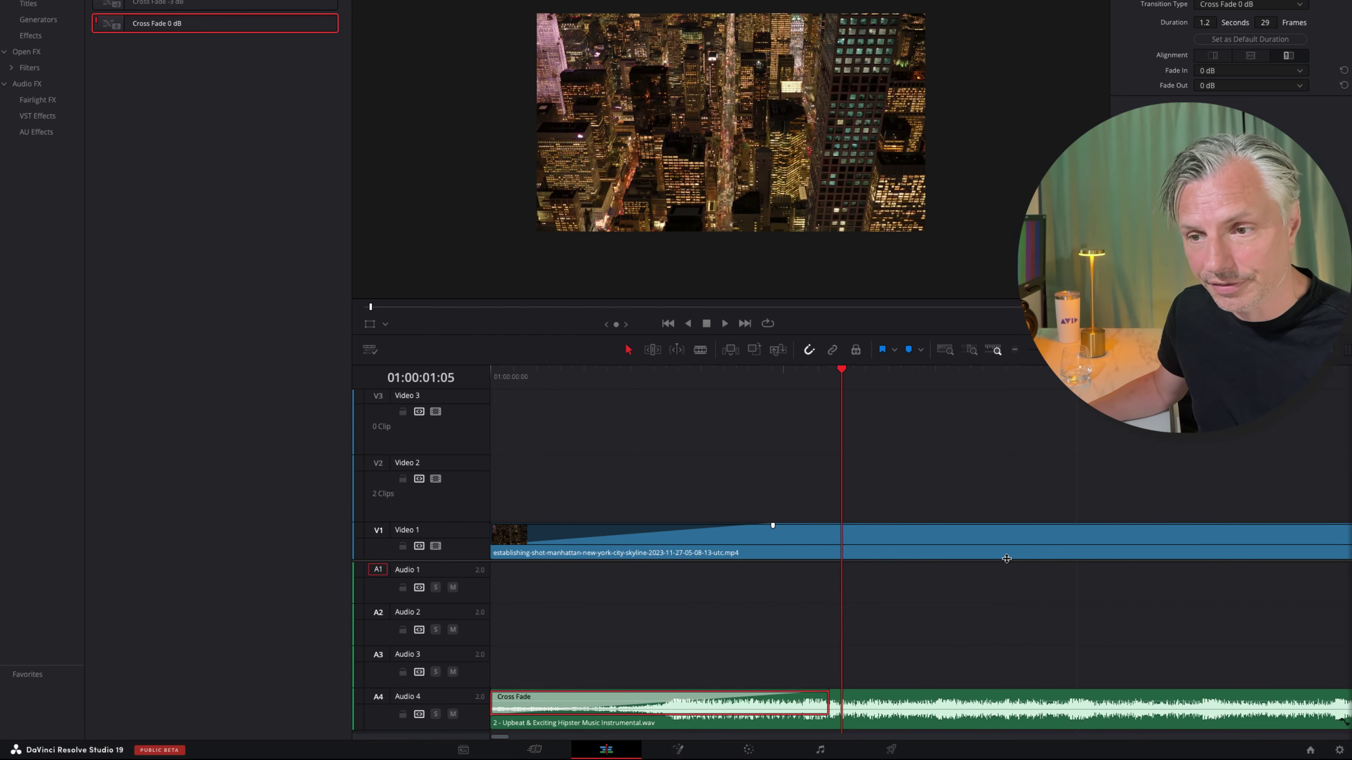
Add Cross Fade 0 dB to both ends of Sunlight Sunshine.wav on Audio 2, extending the ending fade to 84 frames and lengthening the opening one.
{"action": "scroll", "coordinate": [1006, 559], "scroll_direction": "down", "scroll_amount": 5}
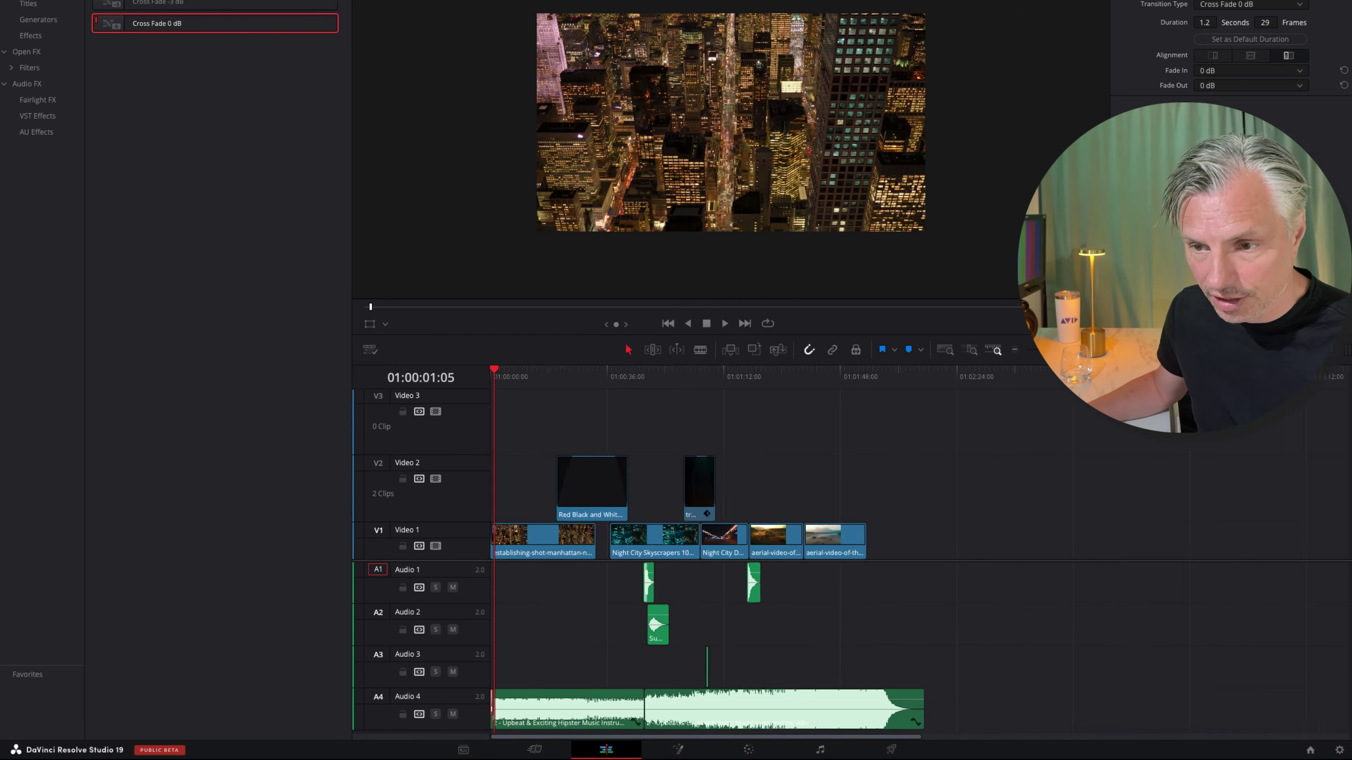
{"action": "left_click", "coordinate": [713, 409]}
{"action": "scroll", "coordinate": [931, 519], "scroll_direction": "up", "scroll_amount": 6}
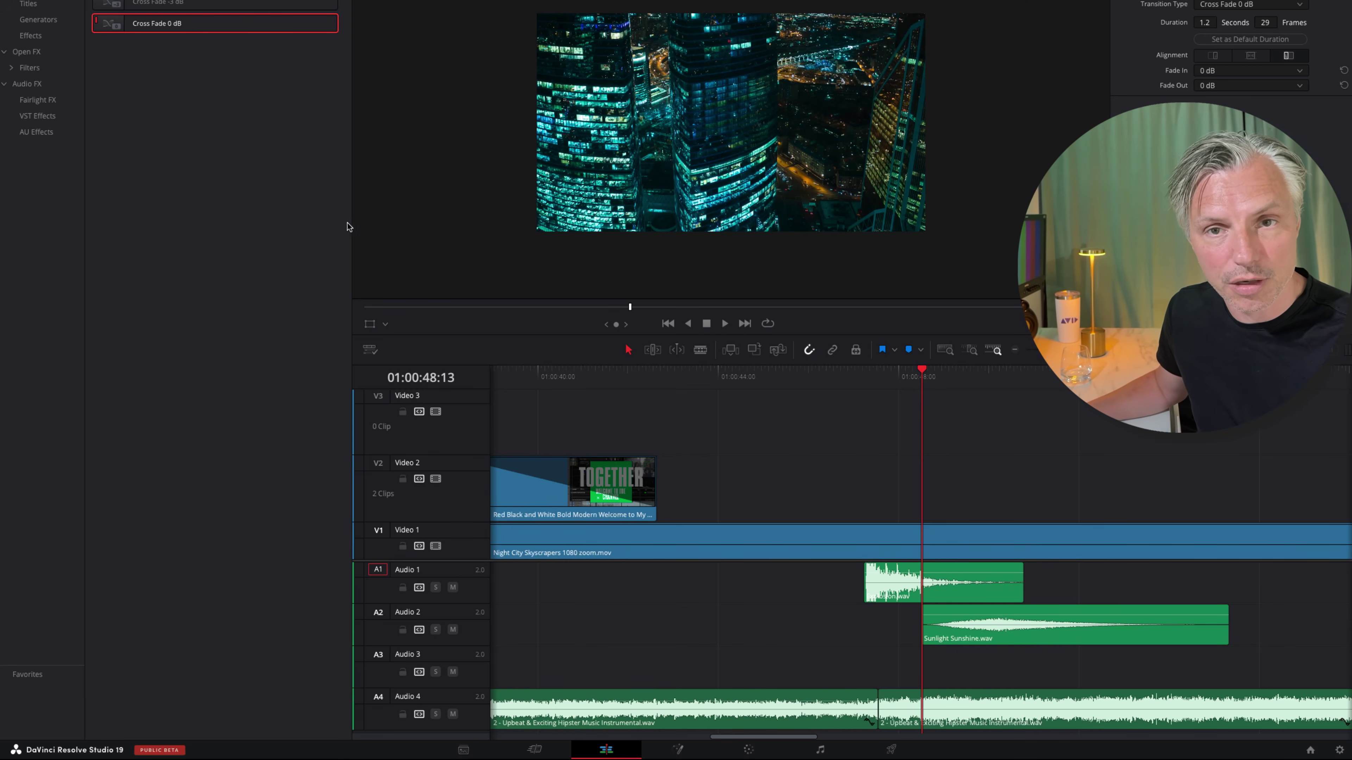
{"action": "left_click_drag", "start_coordinate": [121, 23], "coordinate": [935, 628]}
{"action": "left_click_drag", "start_coordinate": [153, 30], "coordinate": [1077, 572]}
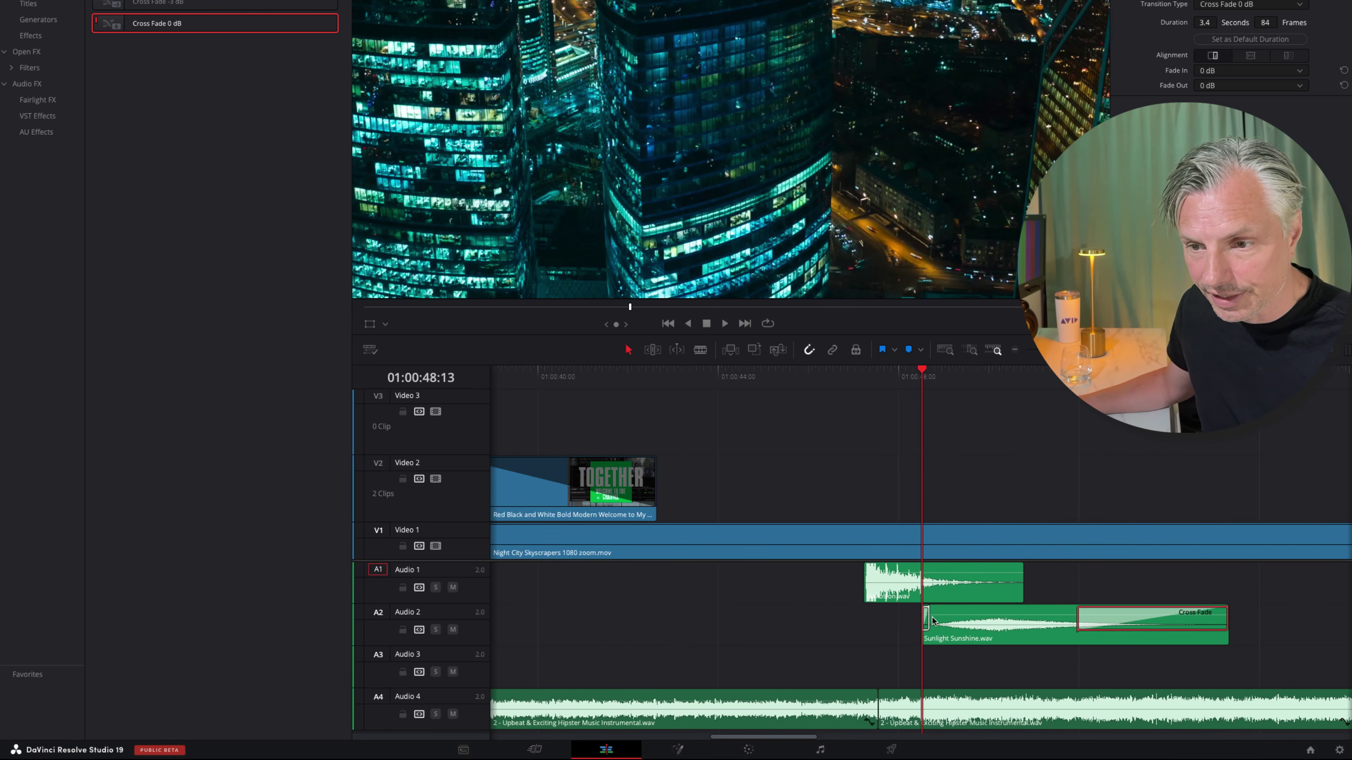
{"action": "left_click_drag", "start_coordinate": [928, 618], "coordinate": [1039, 616]}
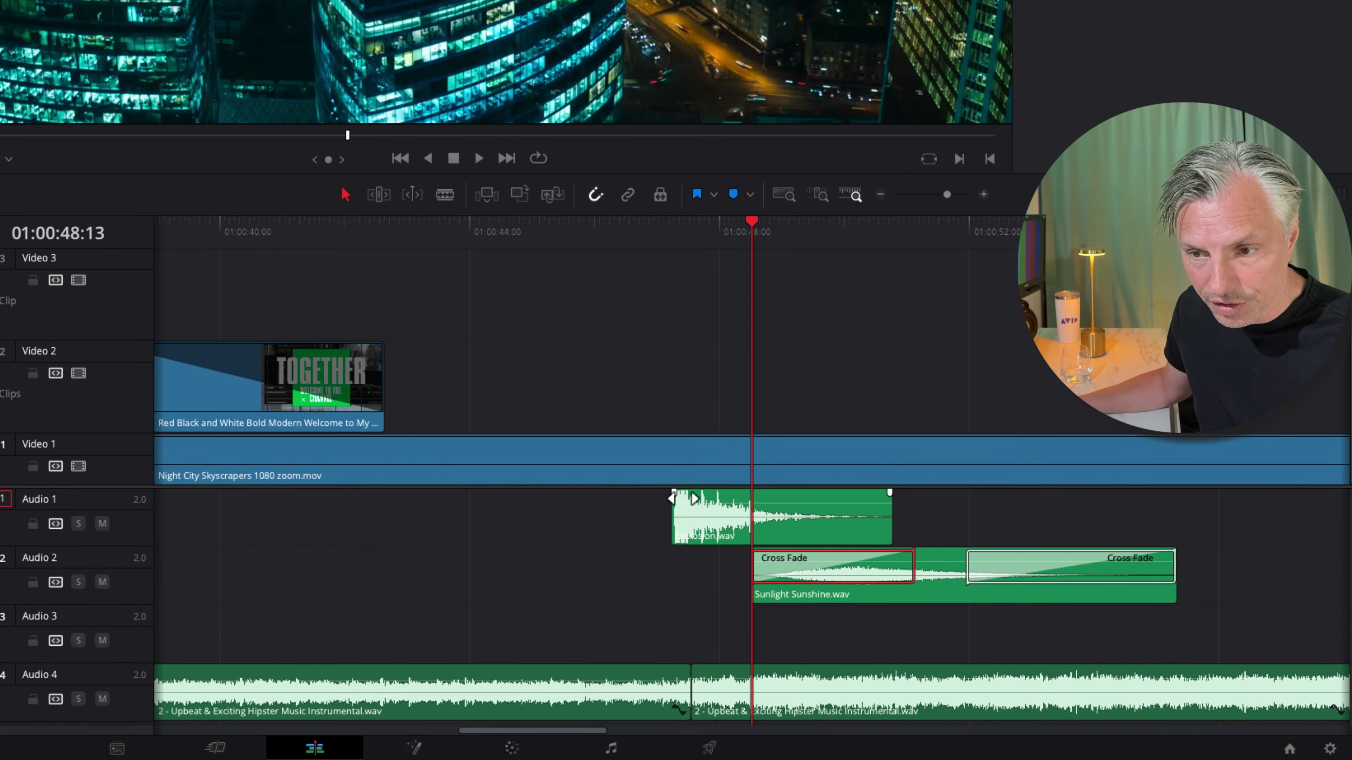
Fade Explosion.wav on Audio 1 in over about 15 frames, fade out its end, and bend the fade-in curve.
{"action": "left_click", "coordinate": [671, 497]}
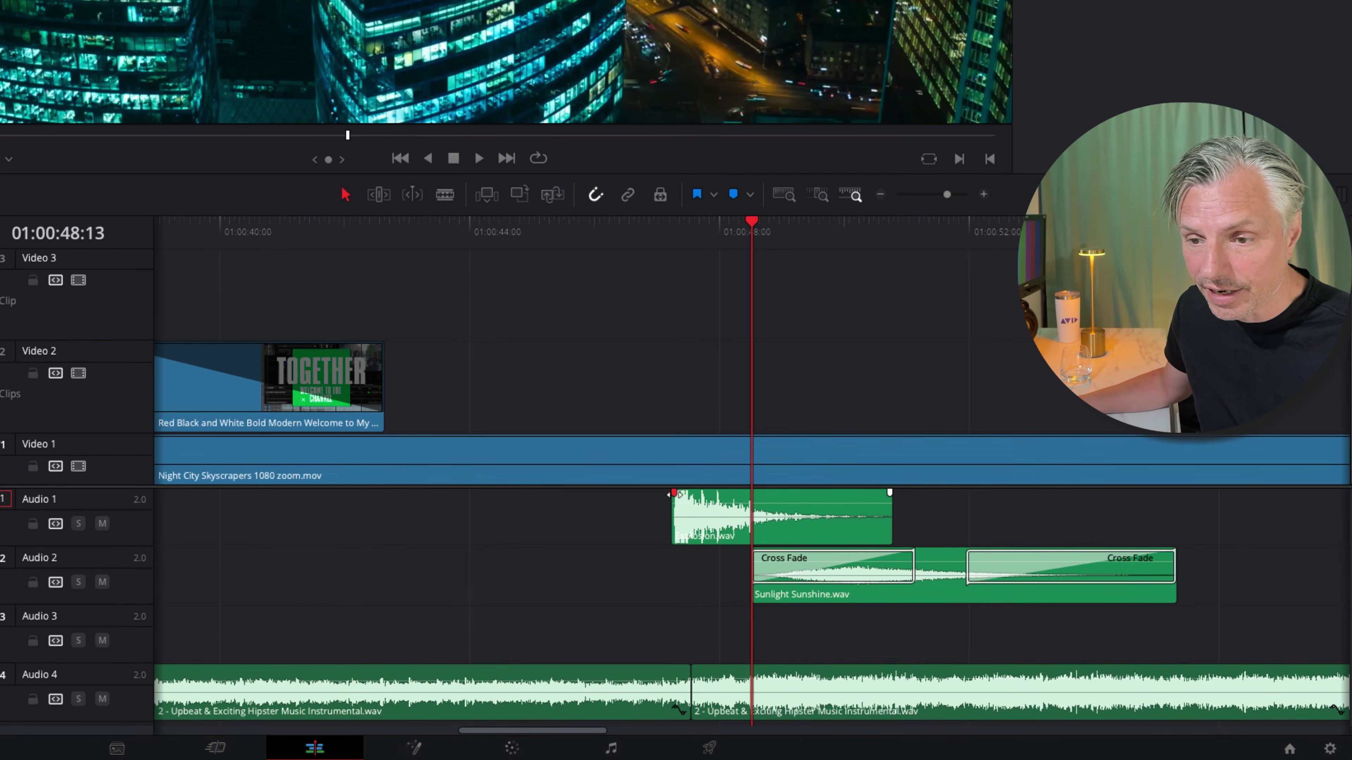
{"action": "left_click_drag", "start_coordinate": [675, 493], "coordinate": [751, 494]}
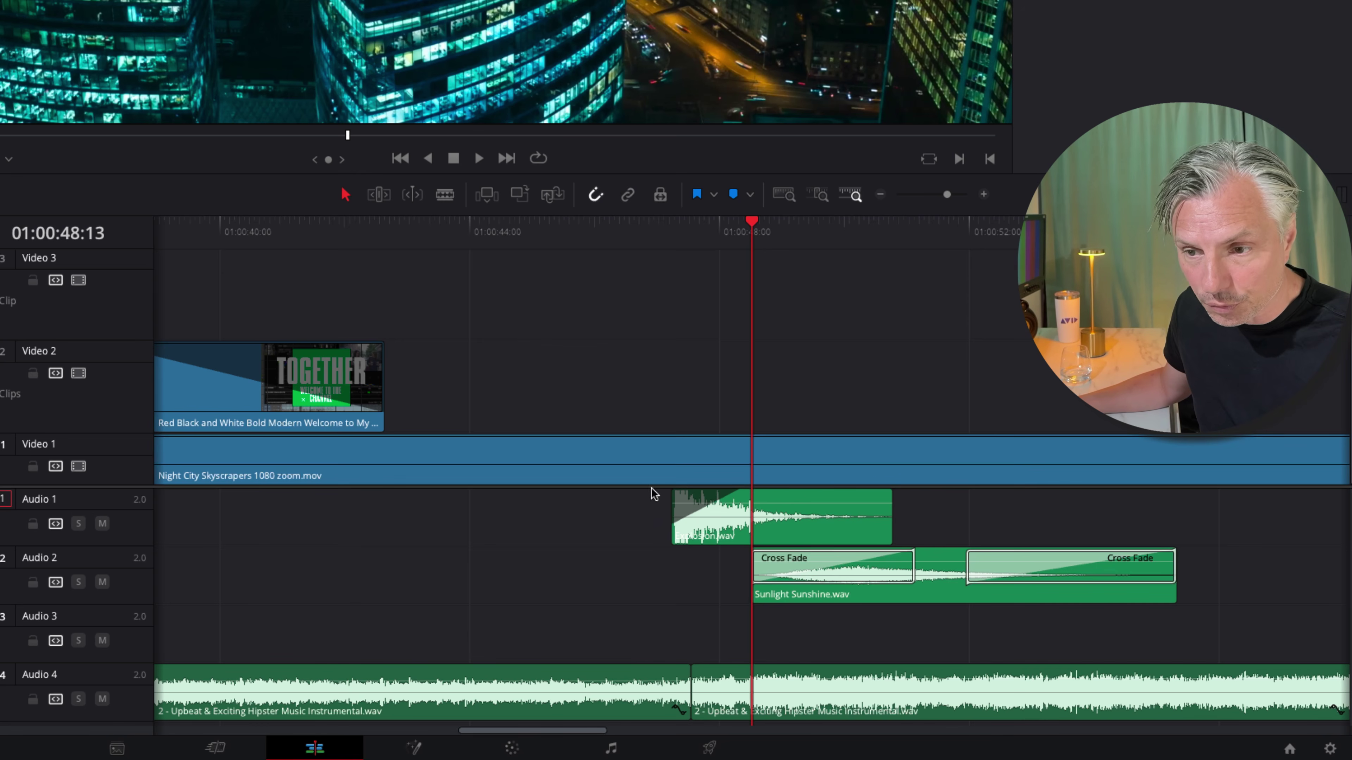
{"action": "left_click_drag", "start_coordinate": [890, 496], "coordinate": [820, 498]}
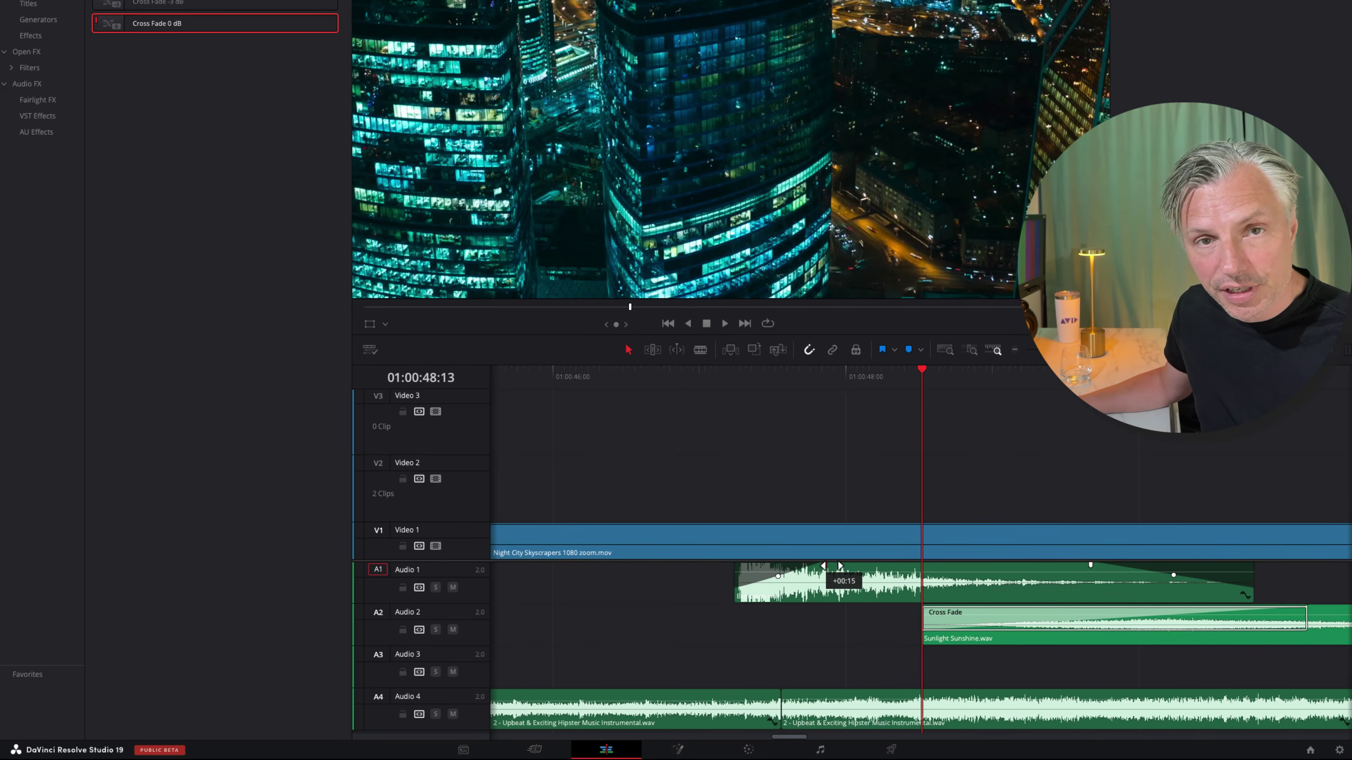
{"action": "mouse_move", "coordinate": [840, 565]}
{"action": "left_mouse_down"}
{"action": "mouse_move", "coordinate": [869, 564]}
{"action": "mouse_move", "coordinate": [822, 564]}
{"action": "left_mouse_up"}
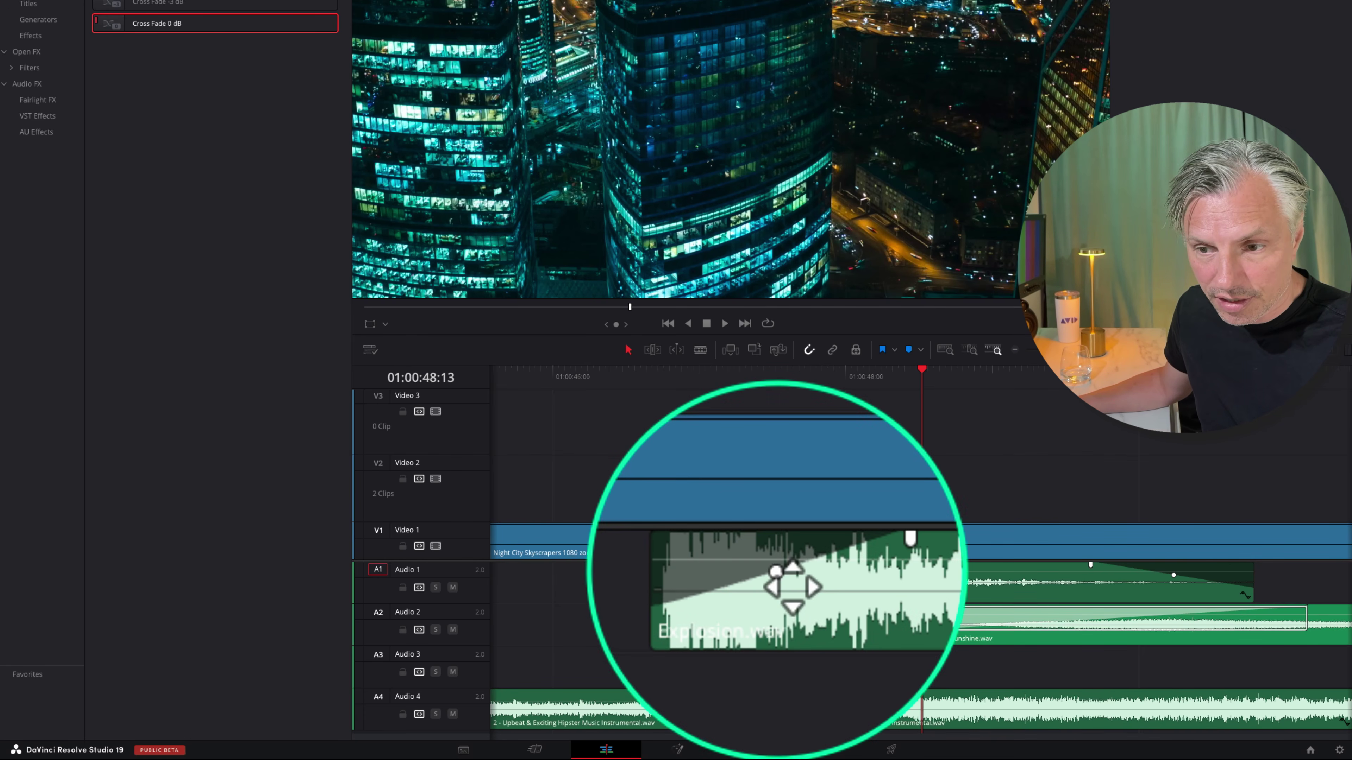
{"action": "mouse_move", "coordinate": [782, 581]}
{"action": "left_mouse_down"}
{"action": "mouse_move", "coordinate": [805, 595]}
{"action": "mouse_move", "coordinate": [767, 577]}
{"action": "left_mouse_up"}
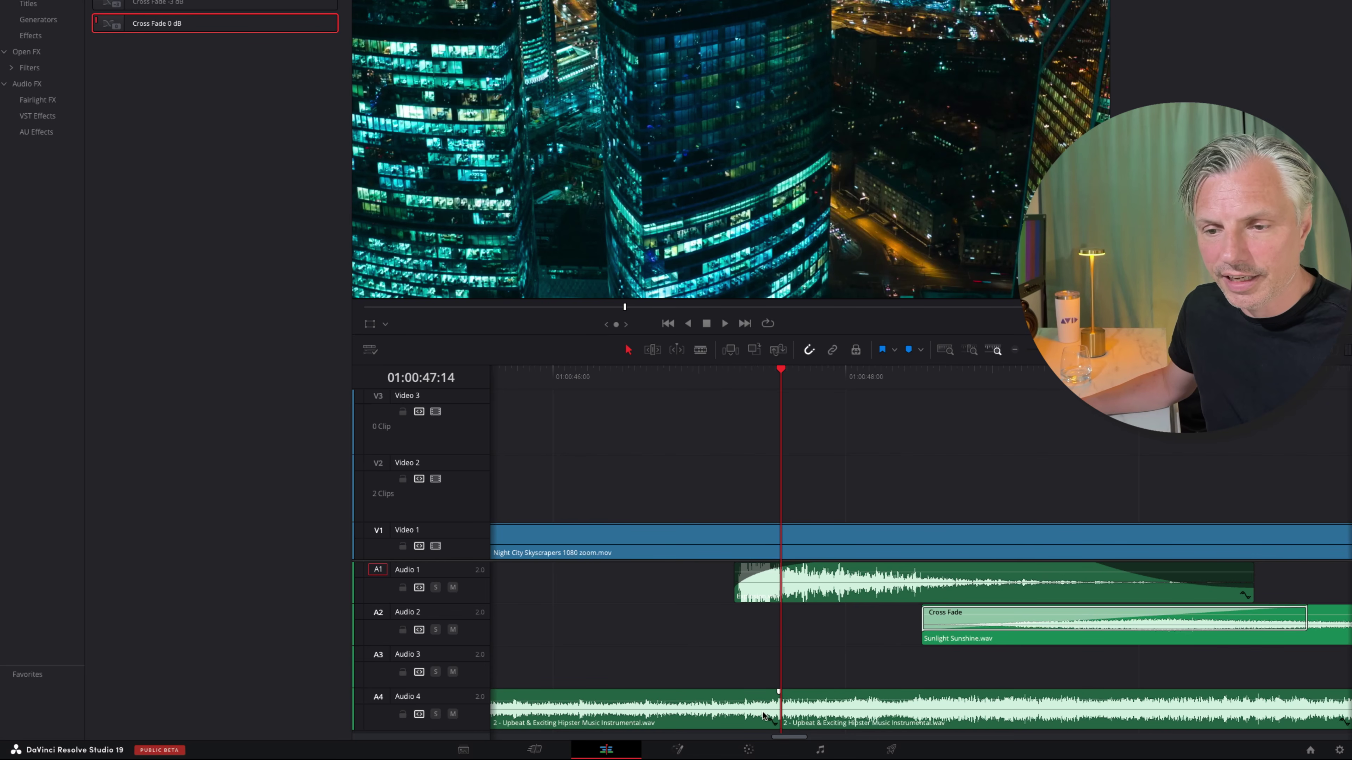
Mute Audio 1 and Audio 2 and play the music across the cut on Audio 4.
{"action": "left_click", "coordinate": [452, 587]}
{"action": "left_click", "coordinate": [453, 630]}
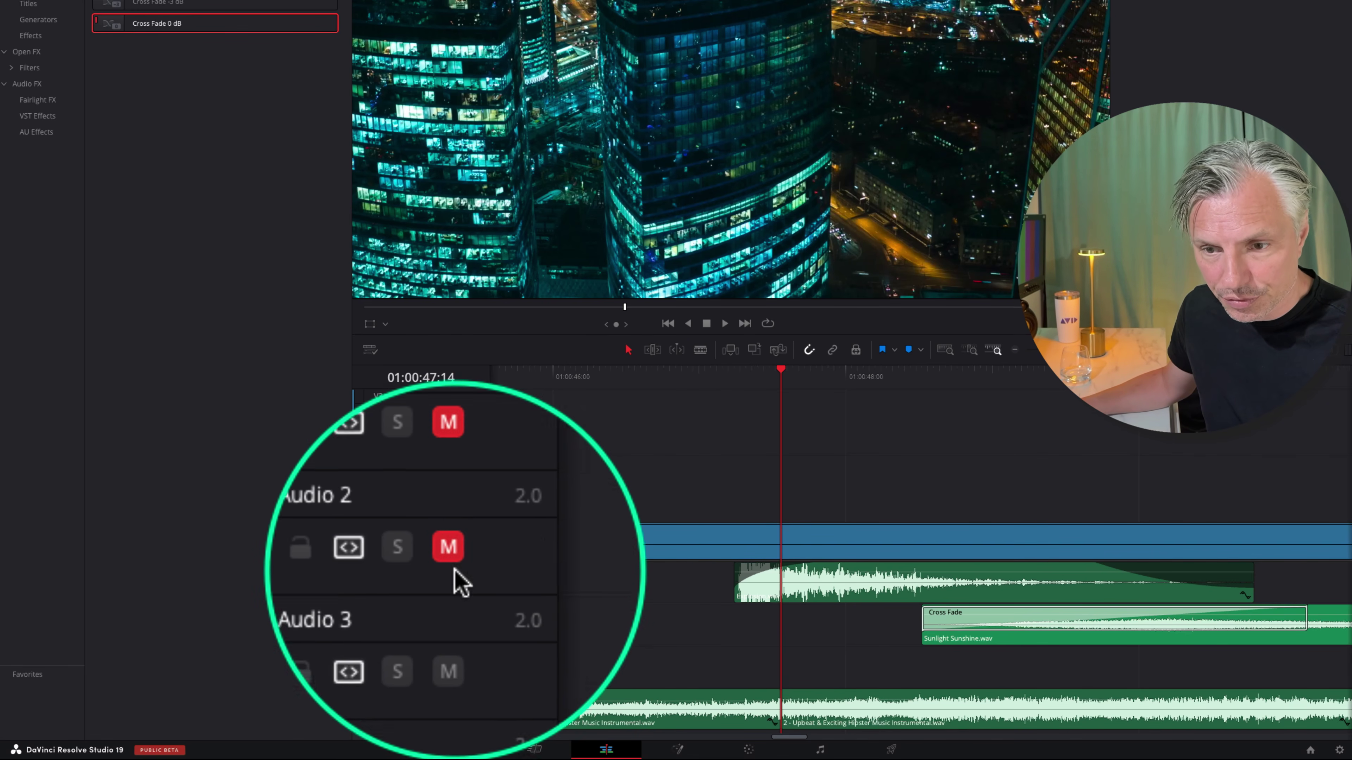
{"action": "left_click_drag", "start_coordinate": [697, 373], "coordinate": [674, 372]}
{"action": "key", "text": "space"}
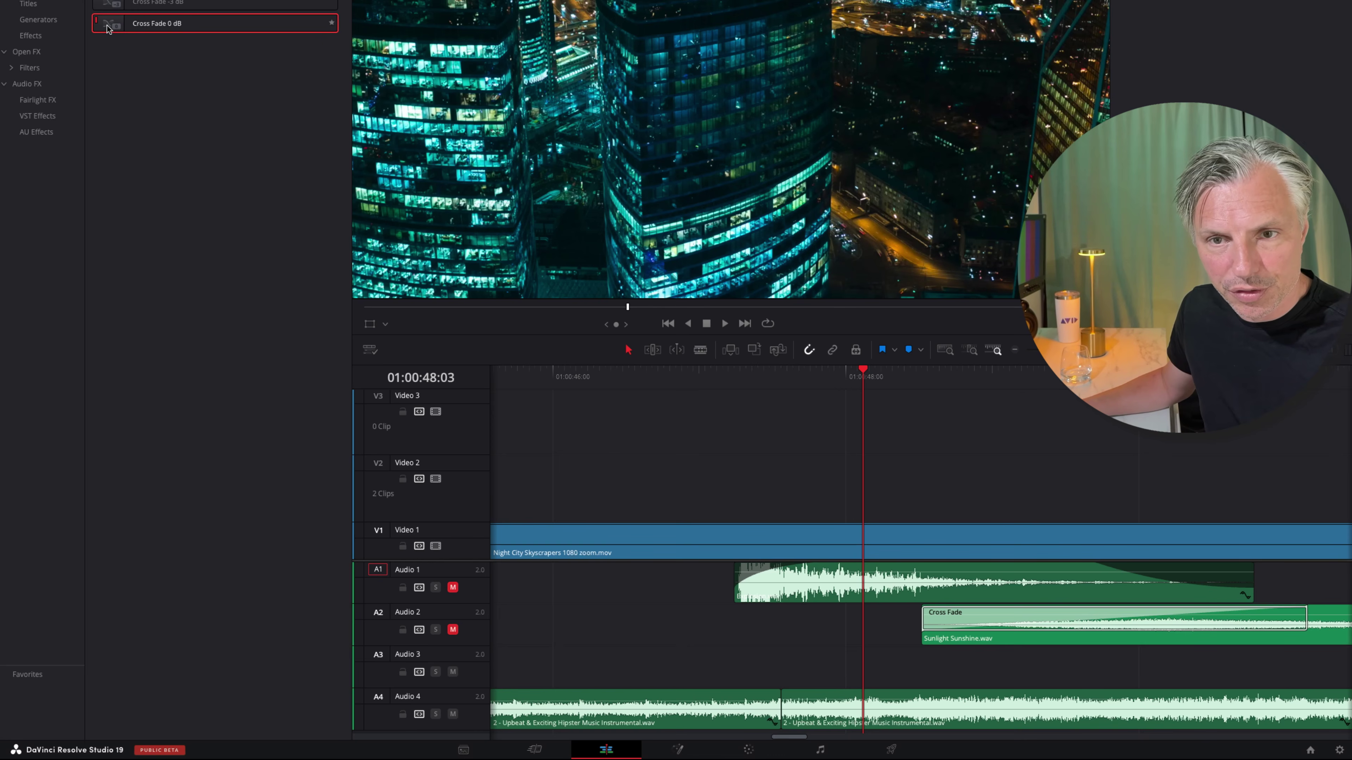
Apply Cross Fade 0 dB at the cut between the two music clips on Audio 4 and play it back.
{"action": "left_click_drag", "start_coordinate": [114, 32], "coordinate": [789, 726]}
{"action": "key", "text": "shift+z"}
{"action": "left_click", "coordinate": [986, 376]}
{"action": "key", "text": "space"}
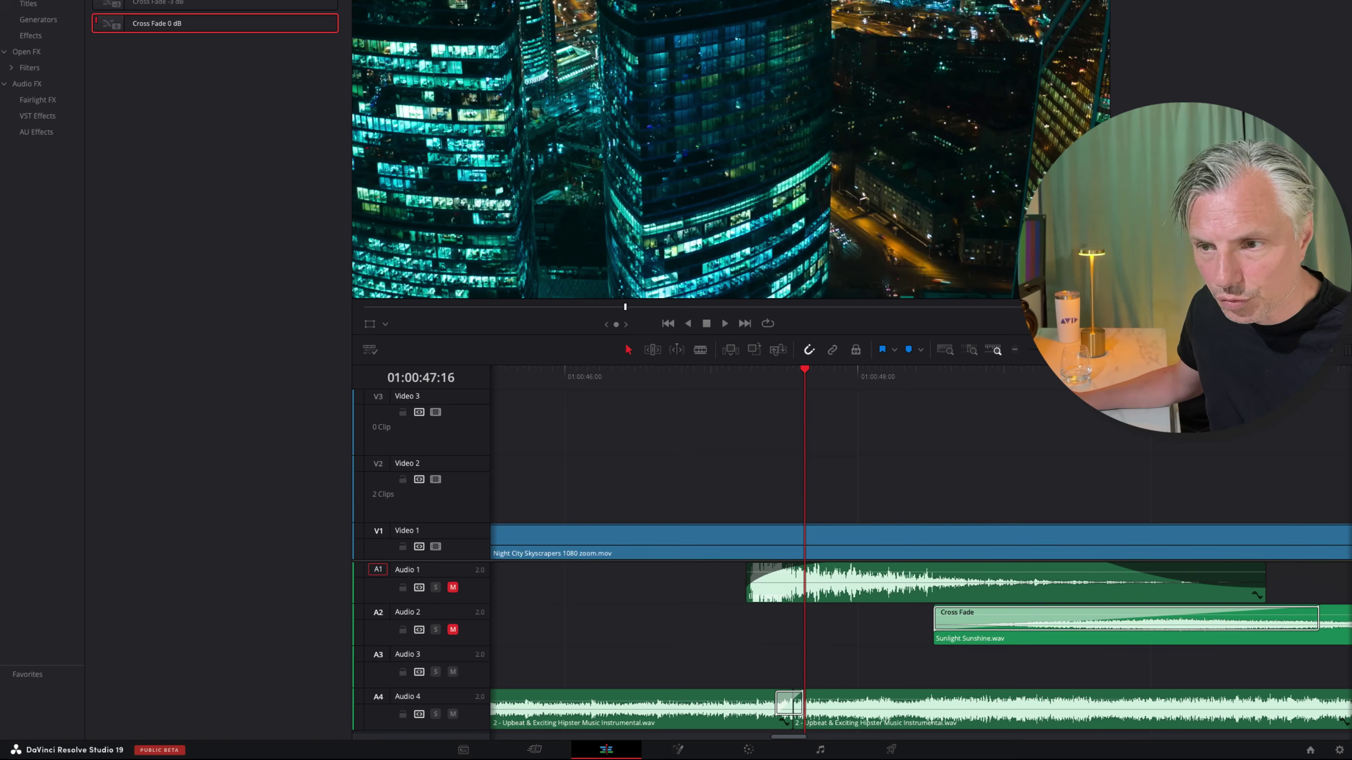
Lengthen the cross fade at the Audio 4 music cut to 12 frames and listen across the transition.
{"action": "key", "text": "super+equal"}
{"action": "key", "text": "super+equal"}
{"action": "key", "text": "super+equal"}
{"action": "key", "text": "super+equal"}
{"action": "key", "text": "super+equal"}
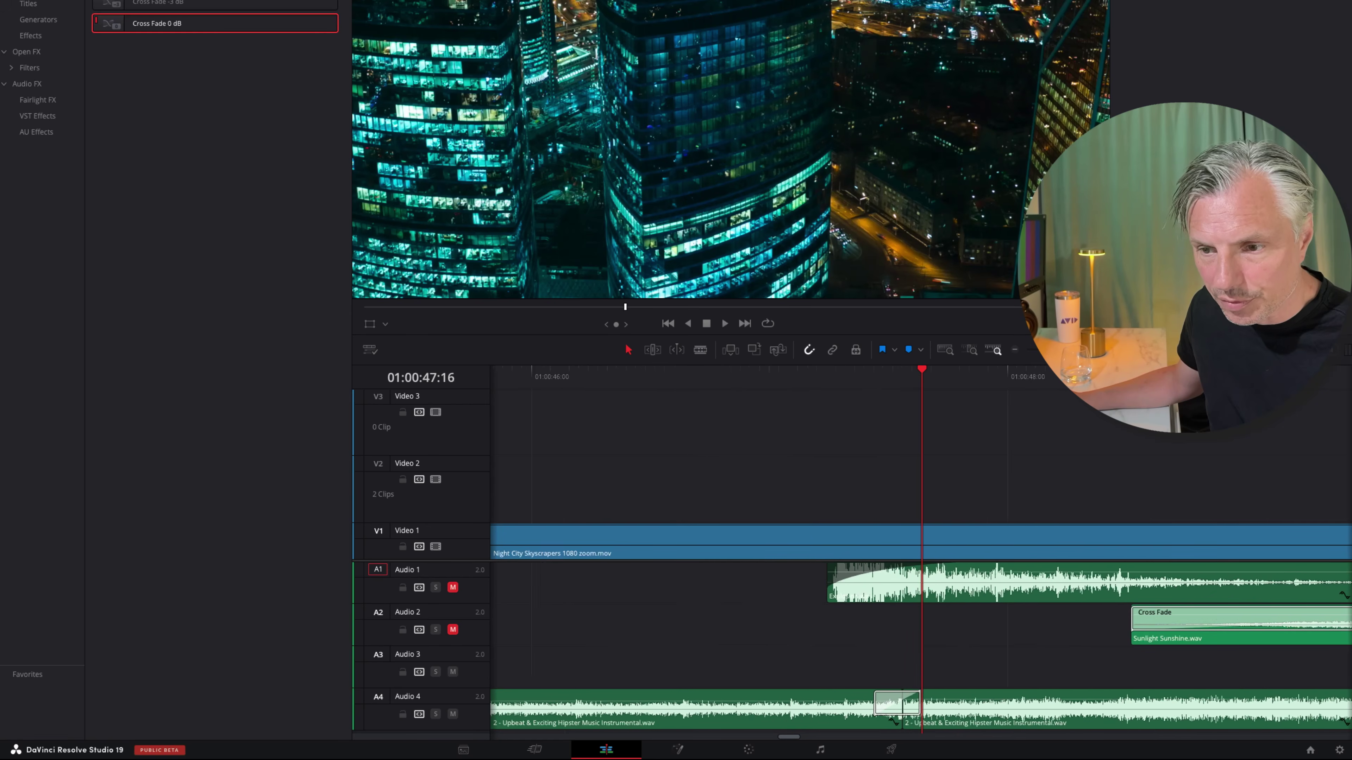
{"action": "left_click_drag", "start_coordinate": [732, 709], "coordinate": [599, 708]}
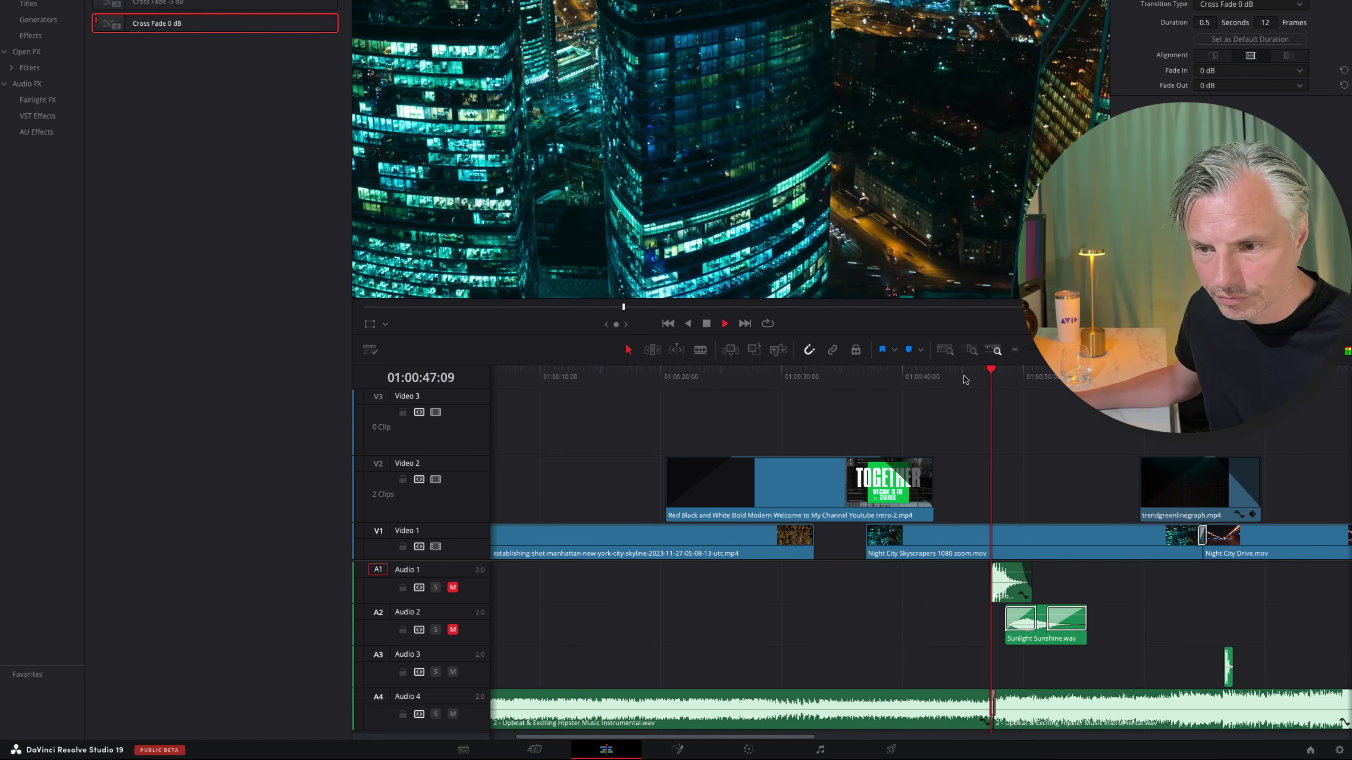
{"action": "left_click_drag", "start_coordinate": [964, 377], "coordinate": [982, 379]}
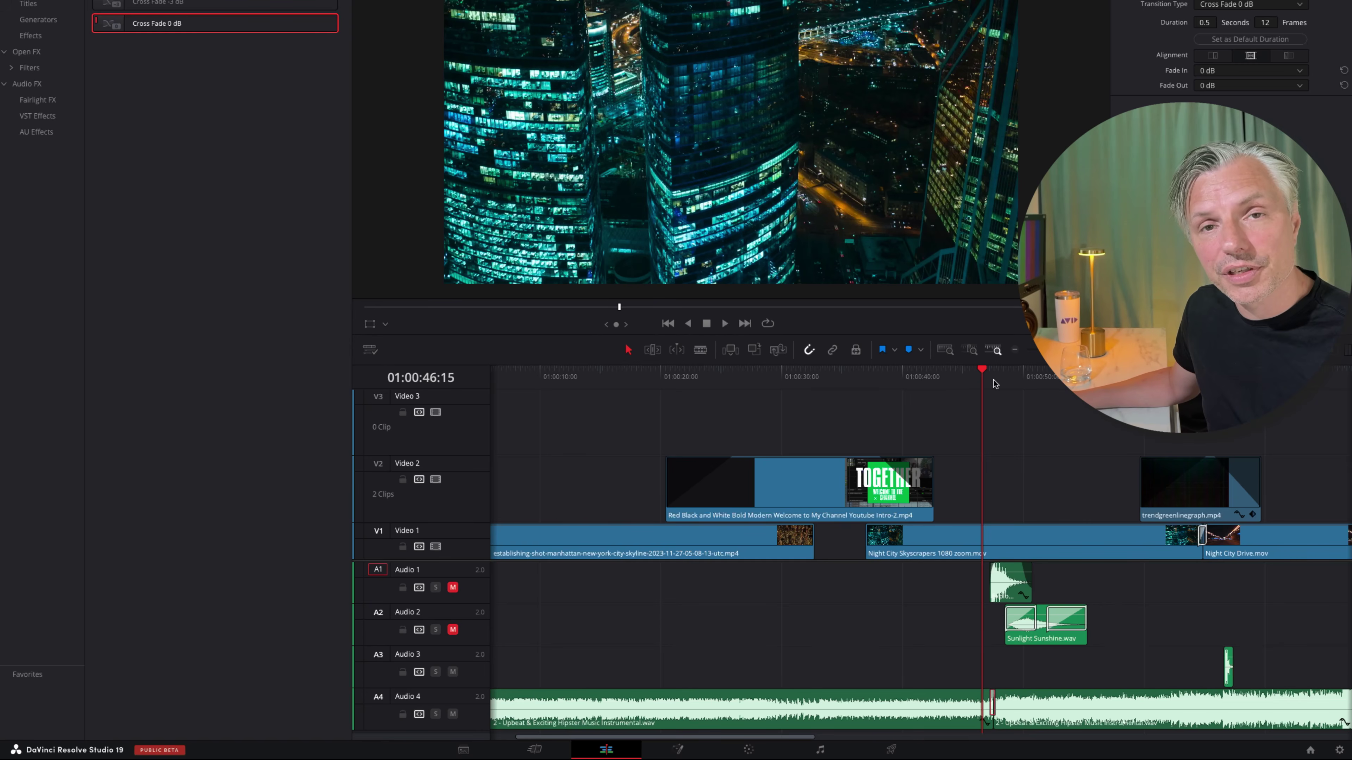
{"action": "left_click_drag", "start_coordinate": [993, 384], "coordinate": [1022, 379]}
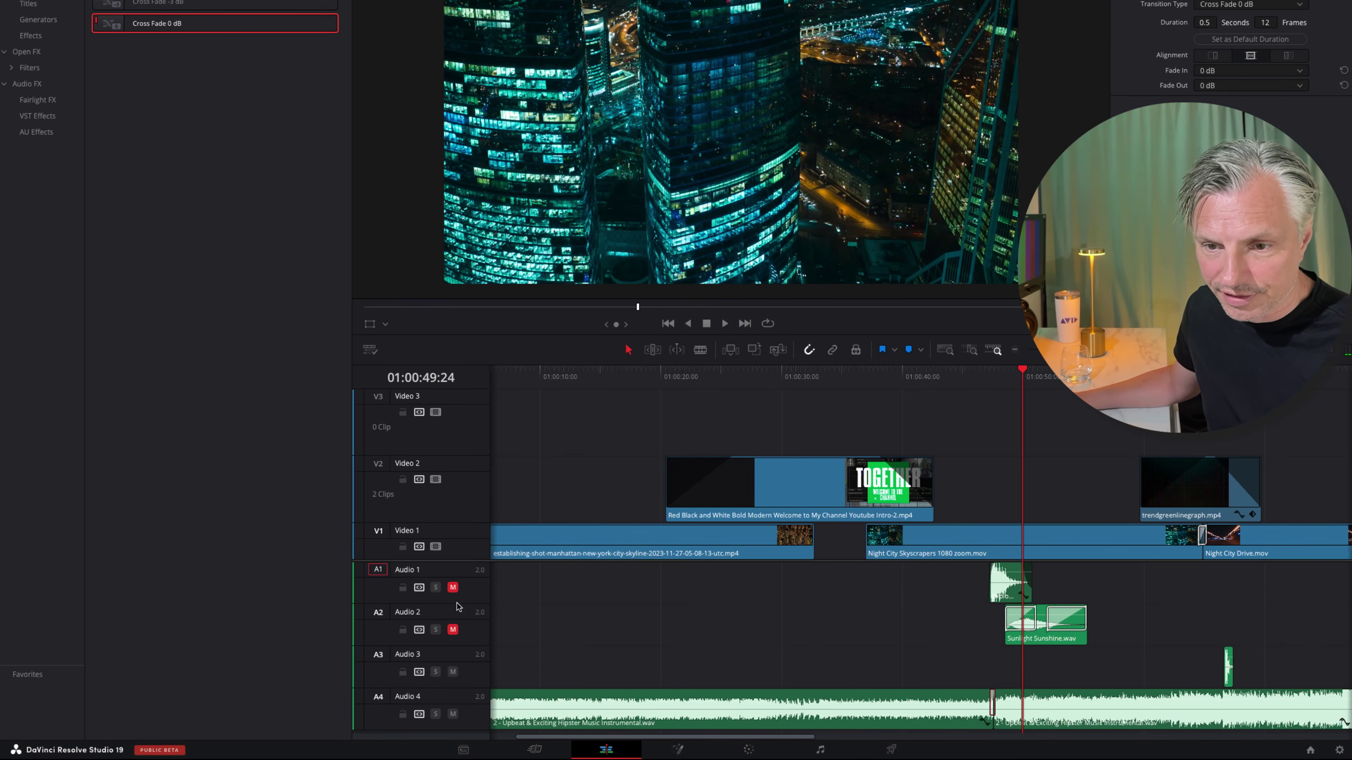
Unmute Audio 1 and Audio 2 and play the full mix across the music cut from 01:00:44:20.
{"action": "left_click", "coordinate": [452, 588]}
{"action": "left_click", "coordinate": [452, 630]}
{"action": "left_click", "coordinate": [1050, 607]}
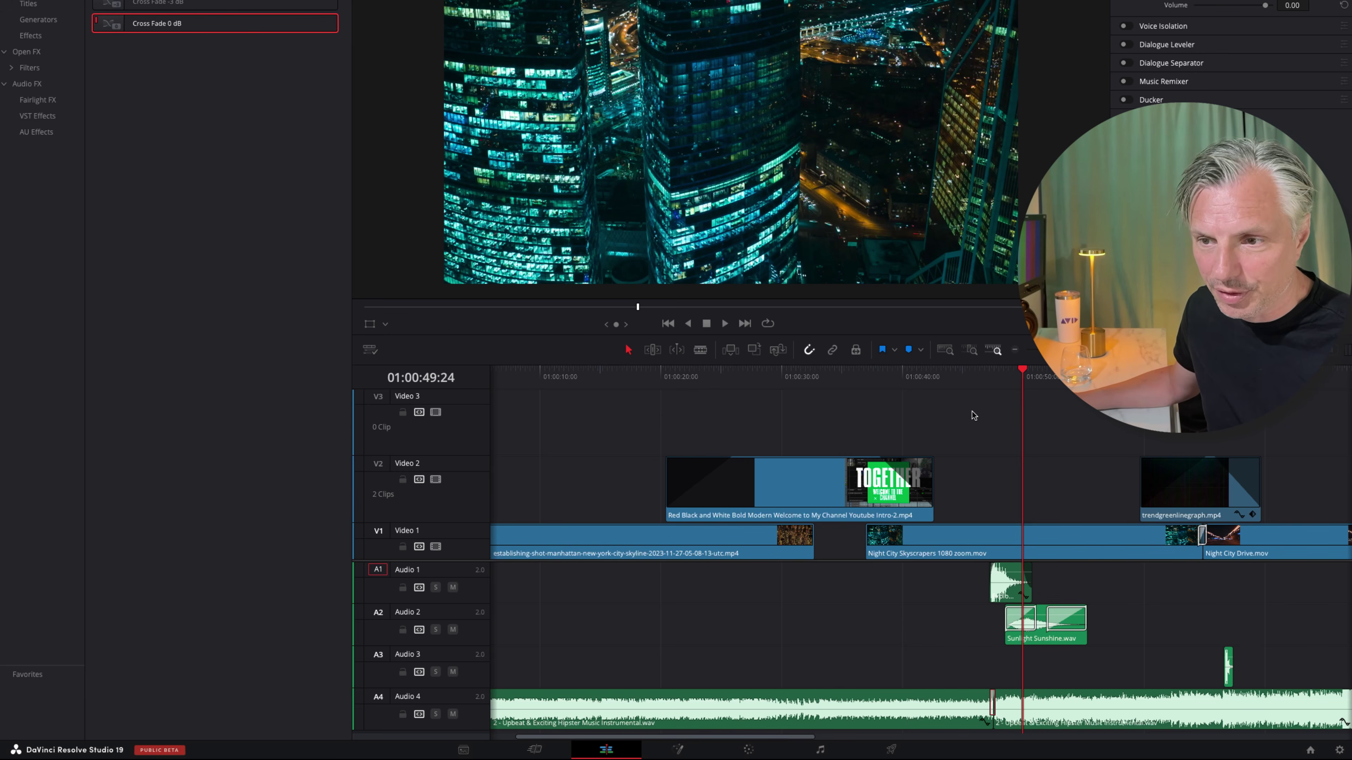
{"action": "left_click", "coordinate": [981, 376]}
{"action": "left_click", "coordinate": [960, 374]}
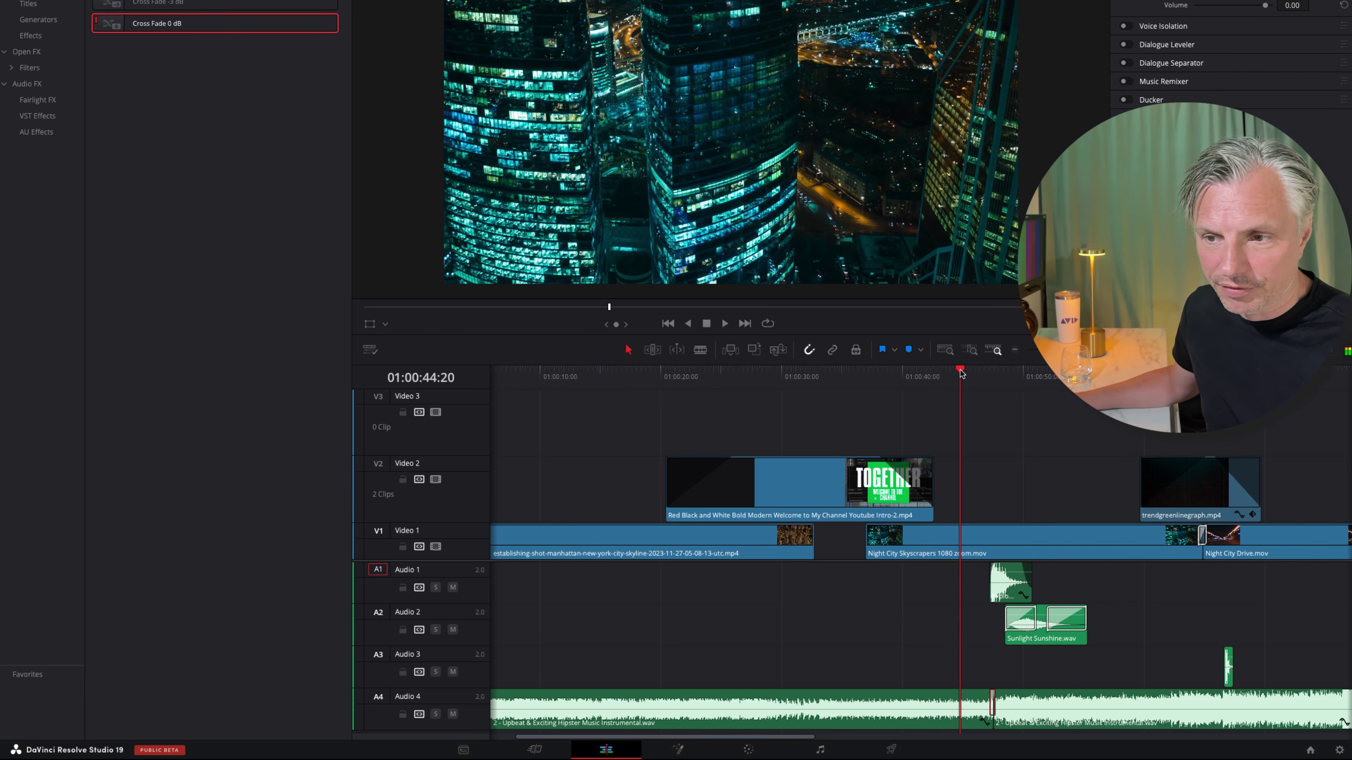
{"action": "key", "text": "space"}
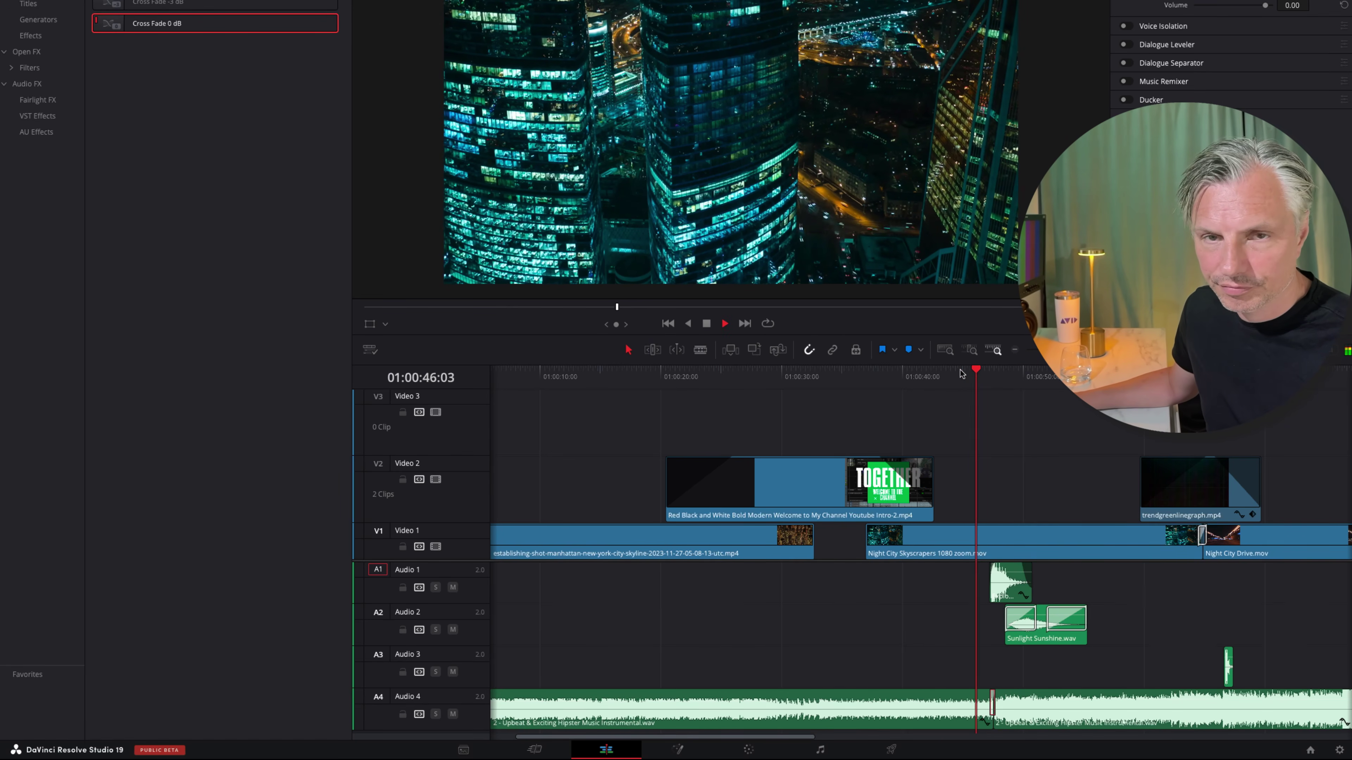